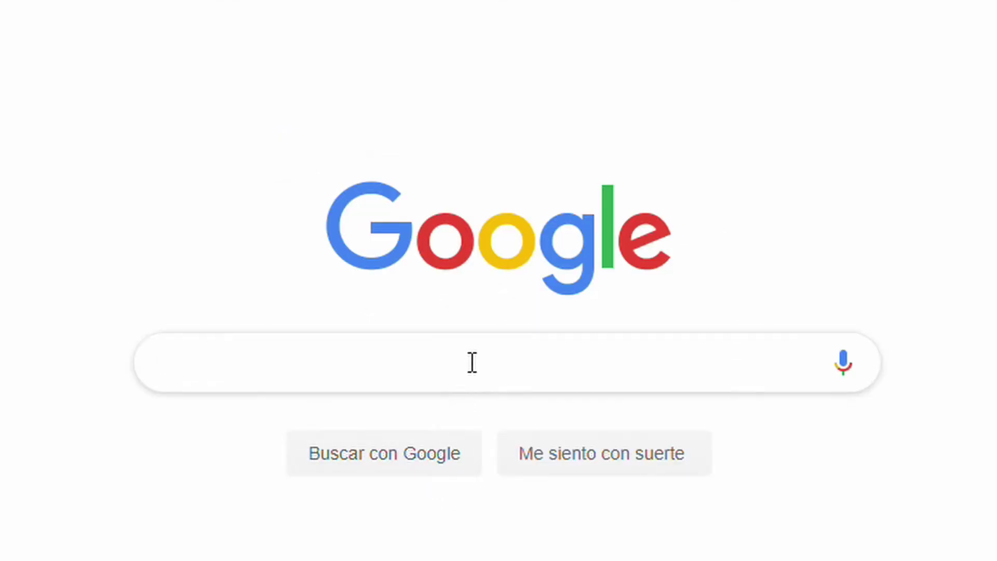
# - Run a Google search for 'Unity Engine'
pyautogui.write('Unity Engine')
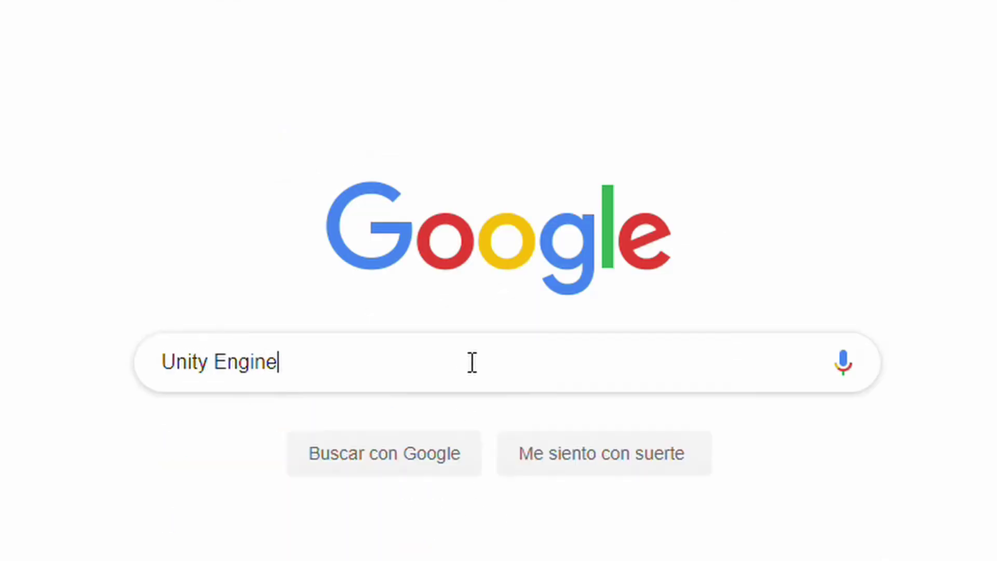
pyautogui.press('Return')
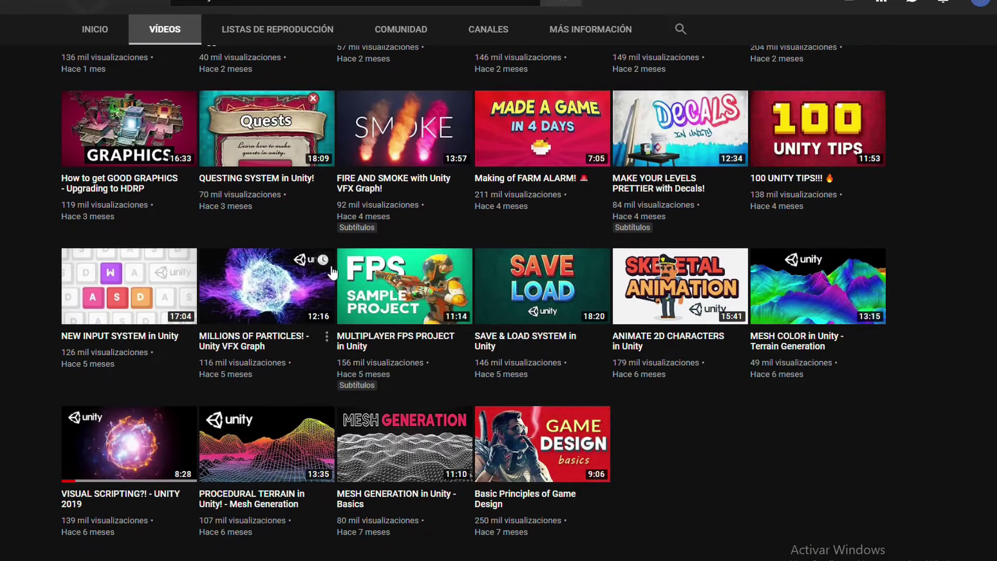
# - Scroll down the channel's Videos list to its older Unity tutorial uploads
pyautogui.scroll(-20, 333, 273)
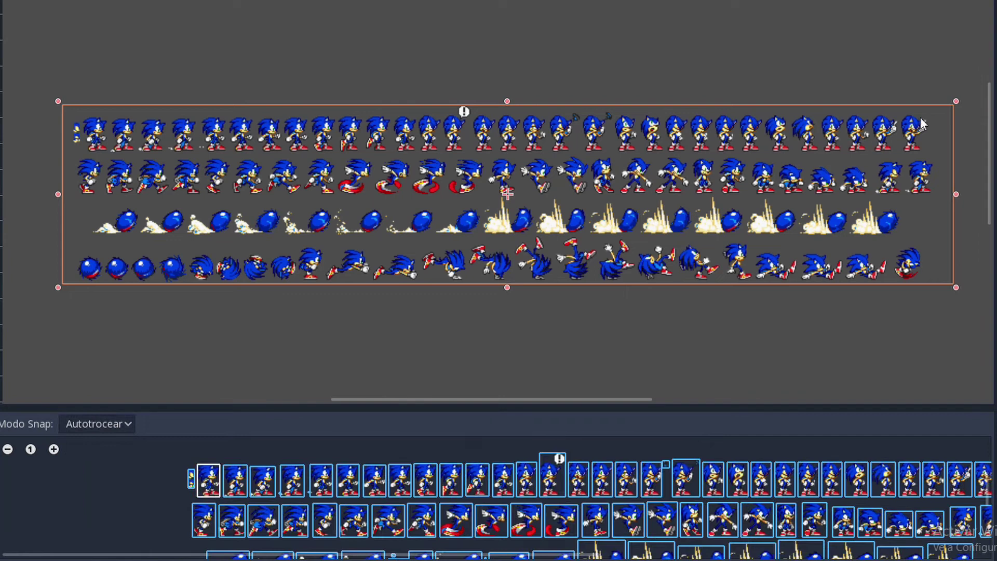
# - Set the region editor's snap mode to Autotrocear
pyautogui.scroll(-2, 267, 483)
pyautogui.scroll(4, 263, 464)
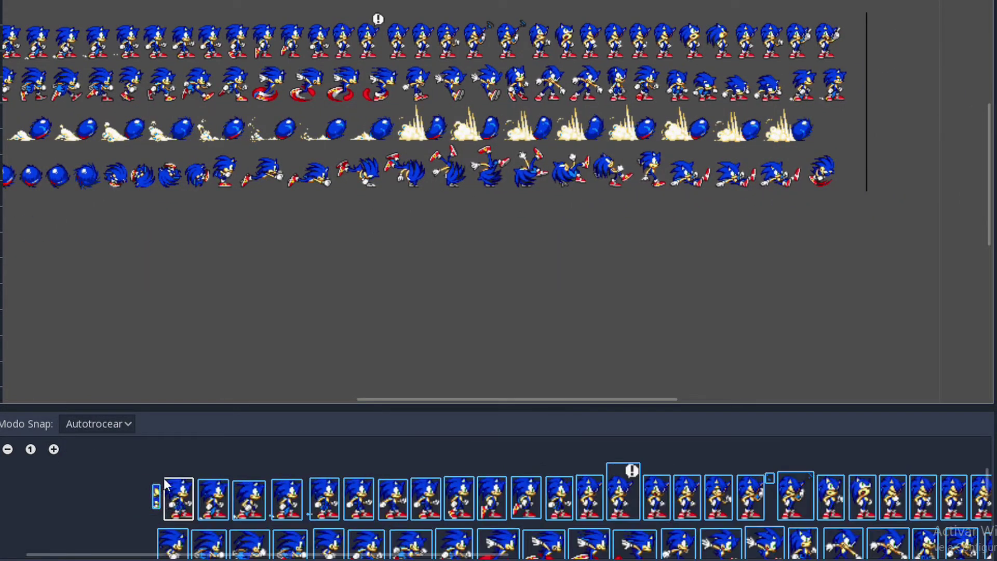
pyautogui.click(98, 424)
pyautogui.click(135, 479)
# - Play back the region_rect animation in the Animation panel
pyautogui.scroll(1, 234, 495)
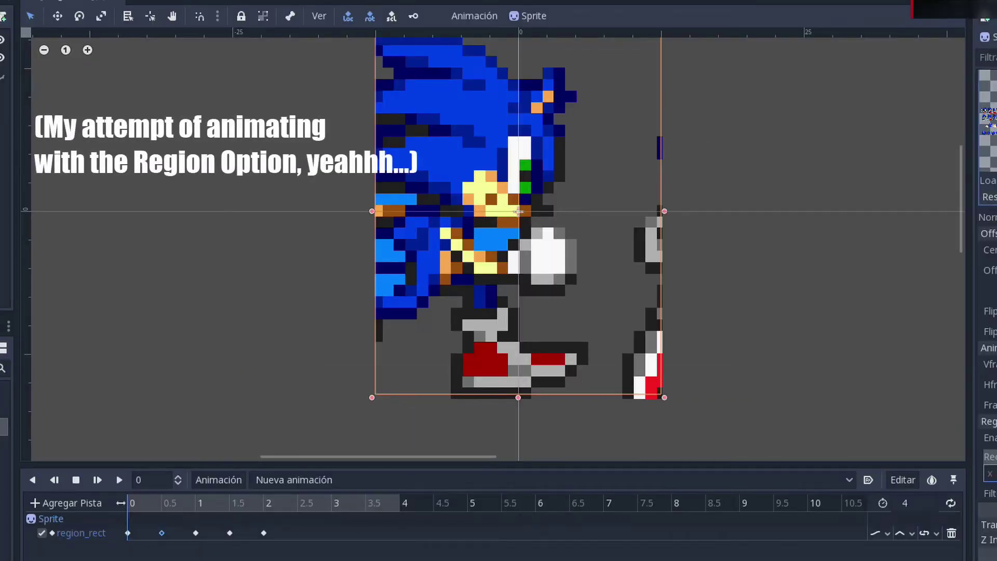
pyautogui.click(118, 481)
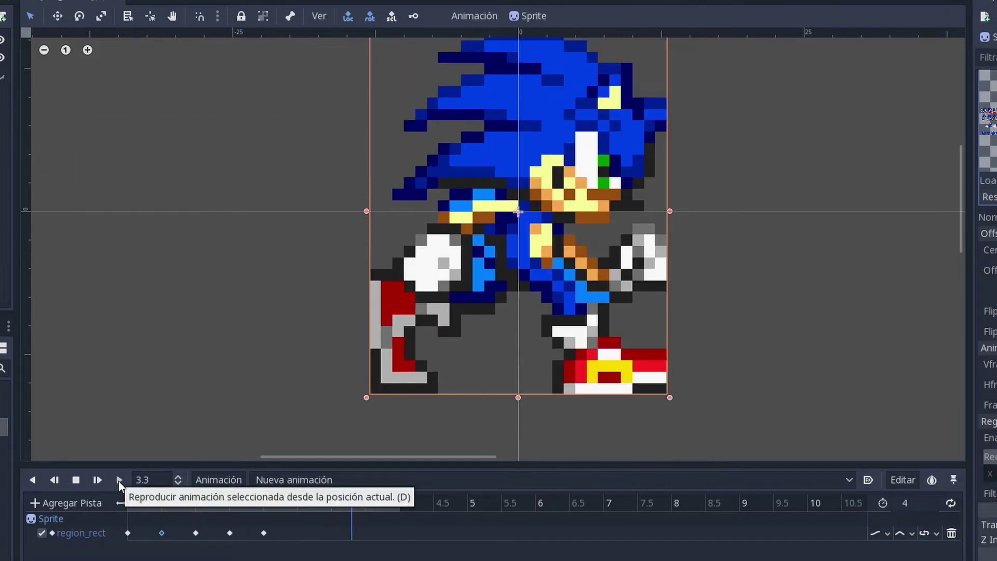
pyautogui.click(54, 480)
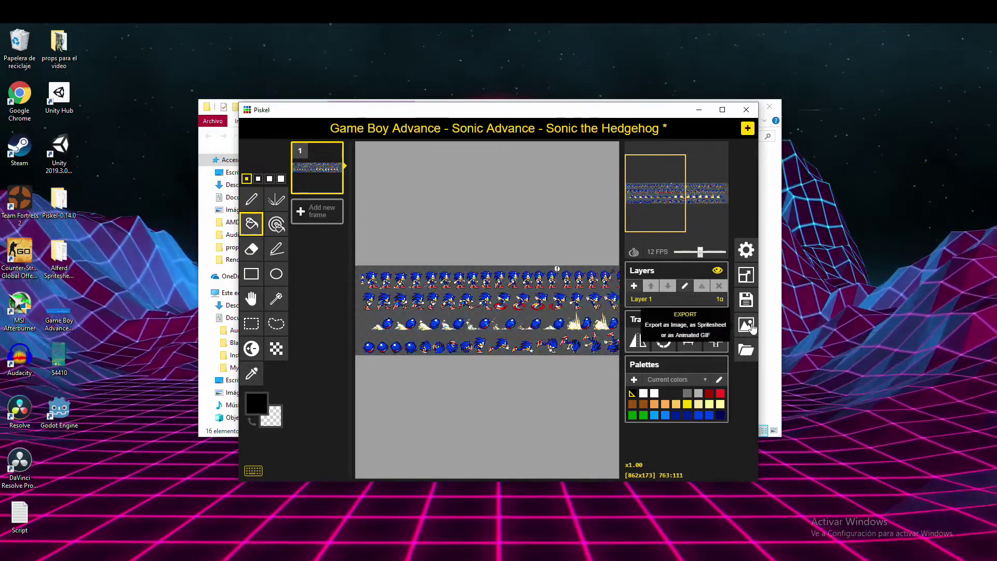
# - Export the spritesheet as a PNG named Sanic and launch the spritesheet unpacker
pyautogui.click(747, 324)
pyautogui.click(645, 265)
pyautogui.write('Sanic')
pyautogui.press('Return')
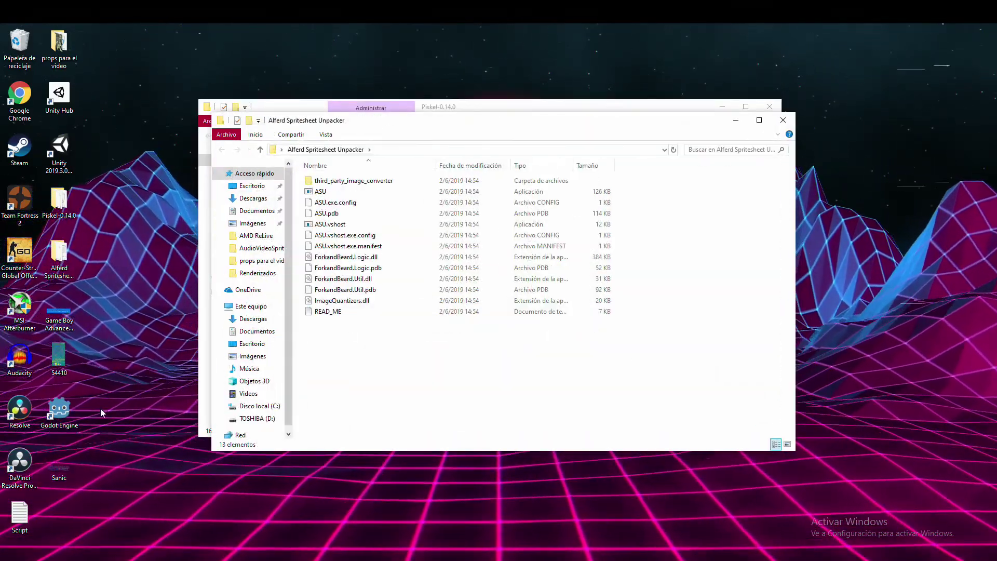
pyautogui.doubleClick(321, 192)
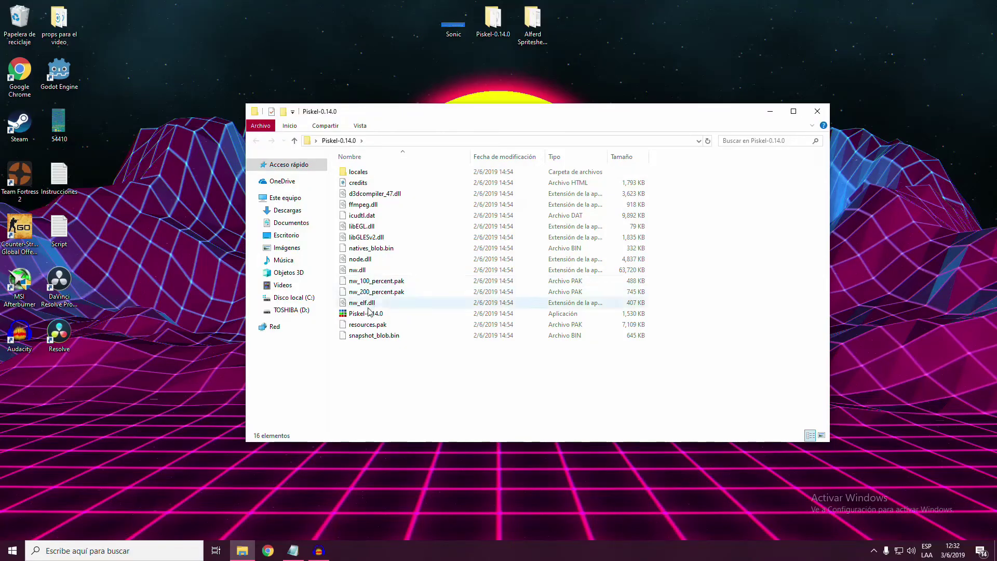
# - Launch the Piskel application from the Piskel-0.14.0 folder
pyautogui.doubleClick(370, 314)
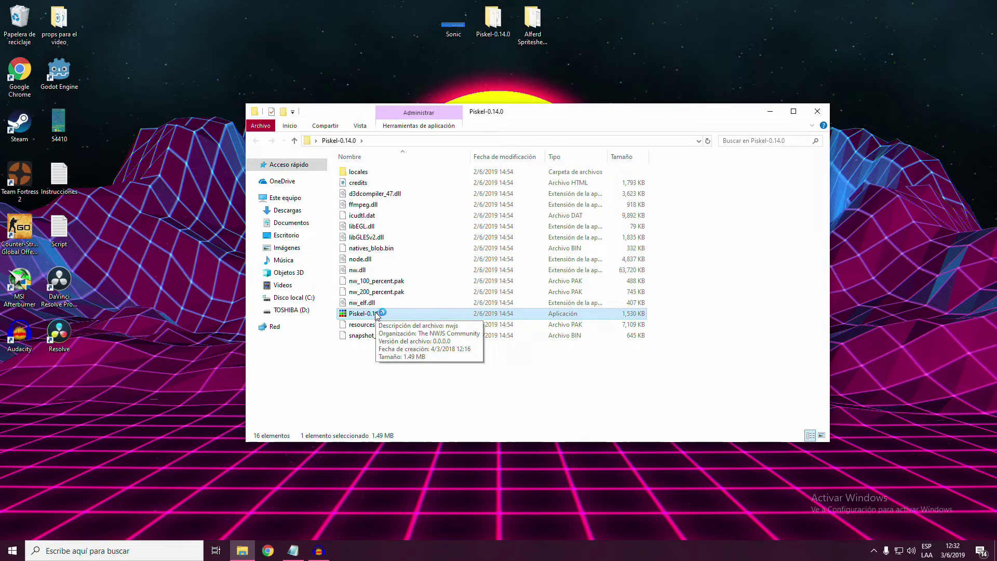
# - Import Sonic.png from the desktop into Piskel as a single image, replacing the current sprite
pyautogui.click(771, 111)
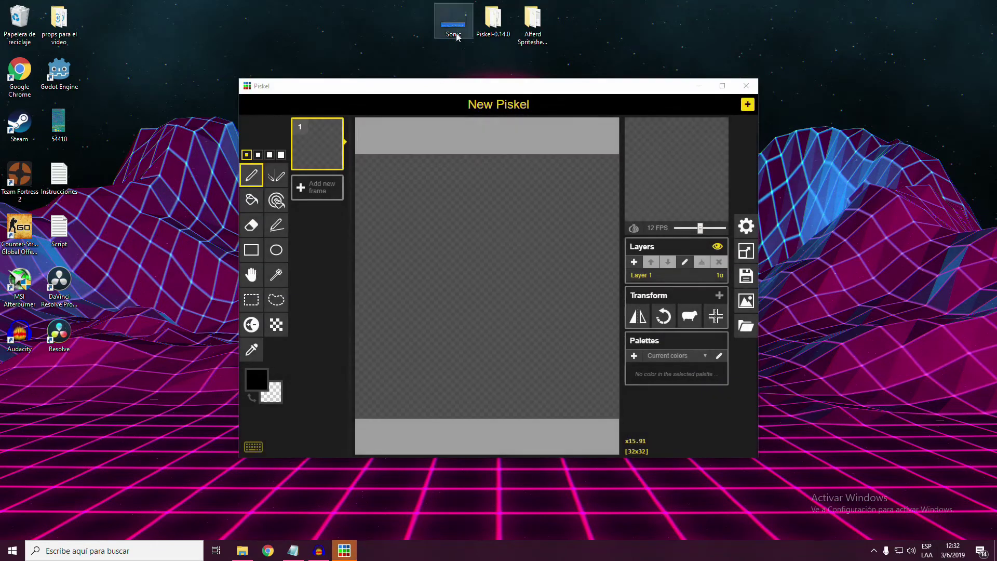
pyautogui.moveTo(454, 35); pyautogui.dragTo(453, 287)
pyautogui.click(609, 355)
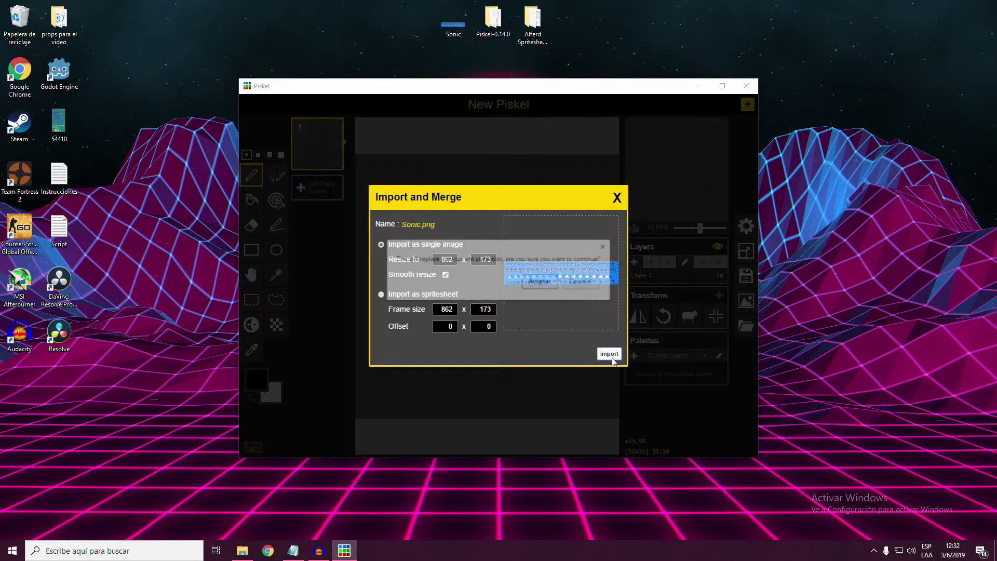
pyautogui.click(543, 283)
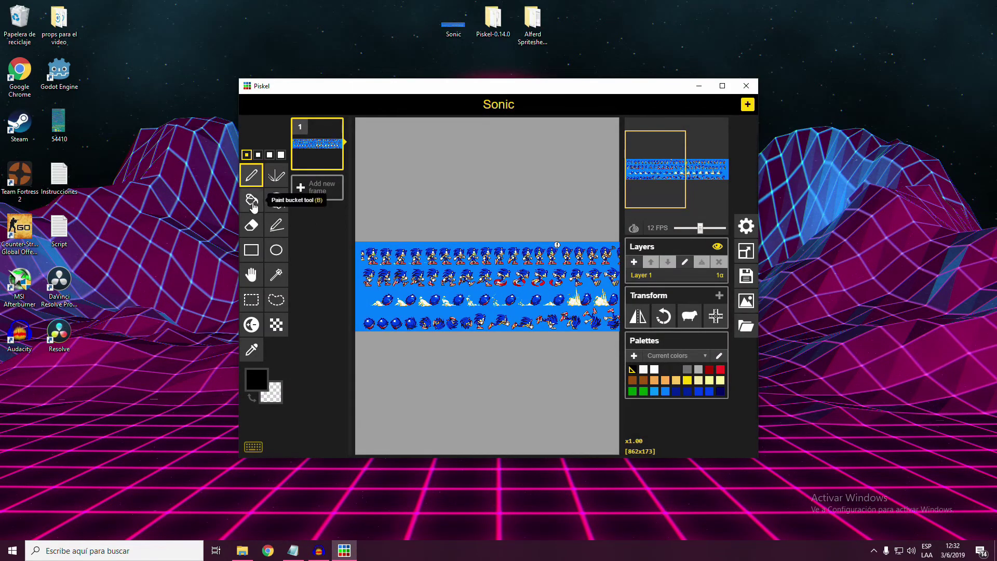
pyautogui.click(251, 200)
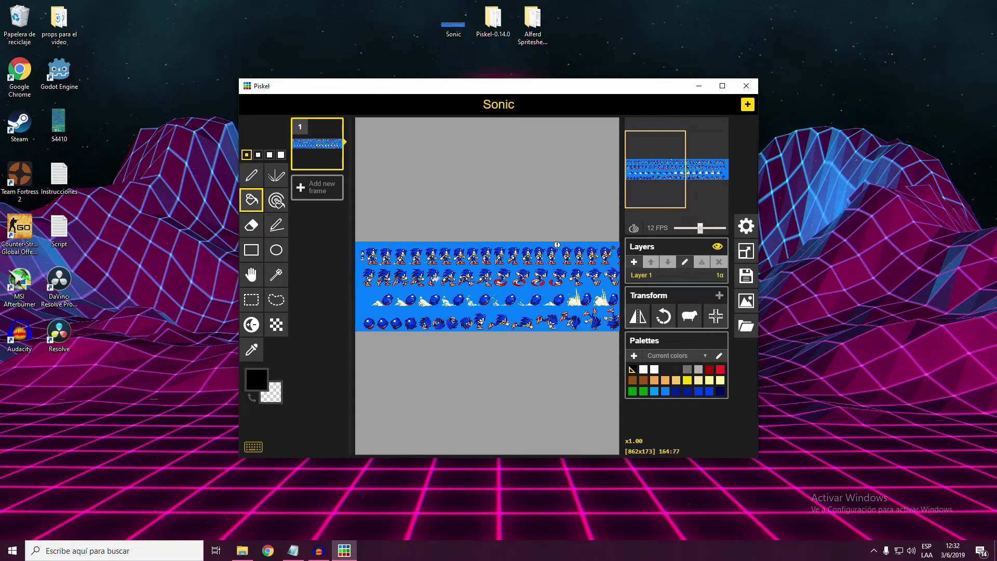
pyautogui.scroll(2, 426, 281)
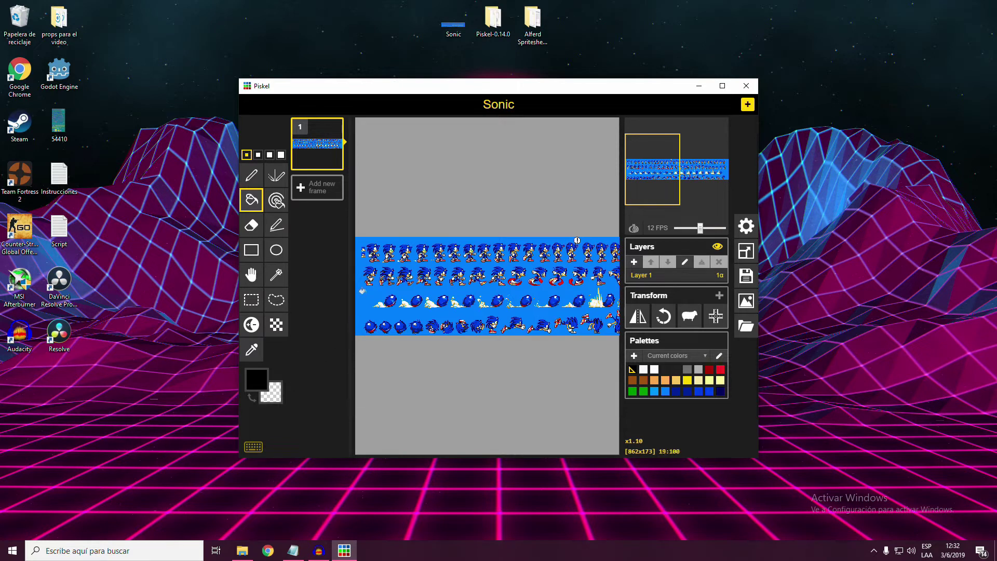
# - Erase the blue background to transparency with the Paint Bucket, then return to the Pen tool
pyautogui.rightClick(362, 291)
pyautogui.click(261, 182)
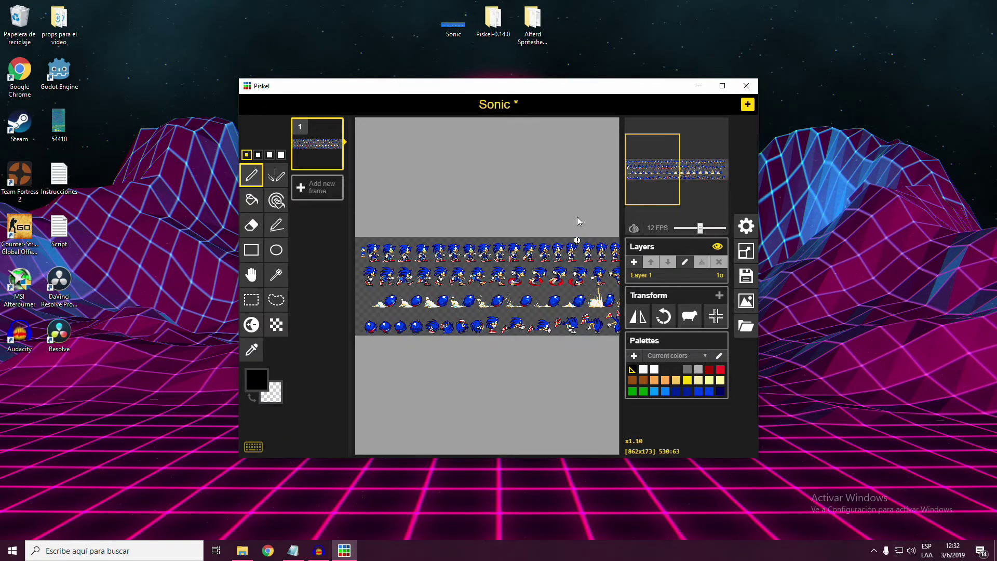
pyautogui.scroll(10, 419, 242)
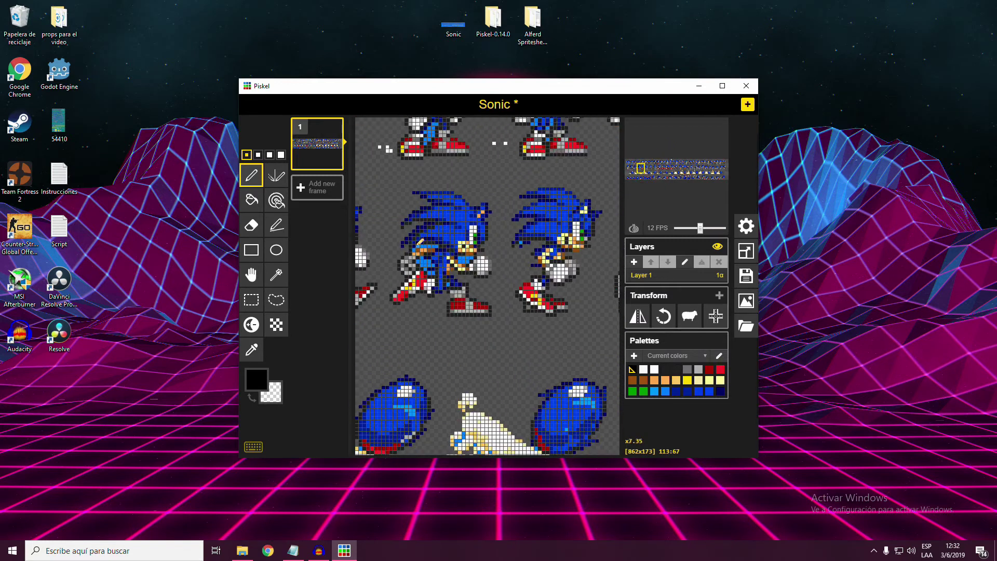
pyautogui.scroll(2, 420, 242)
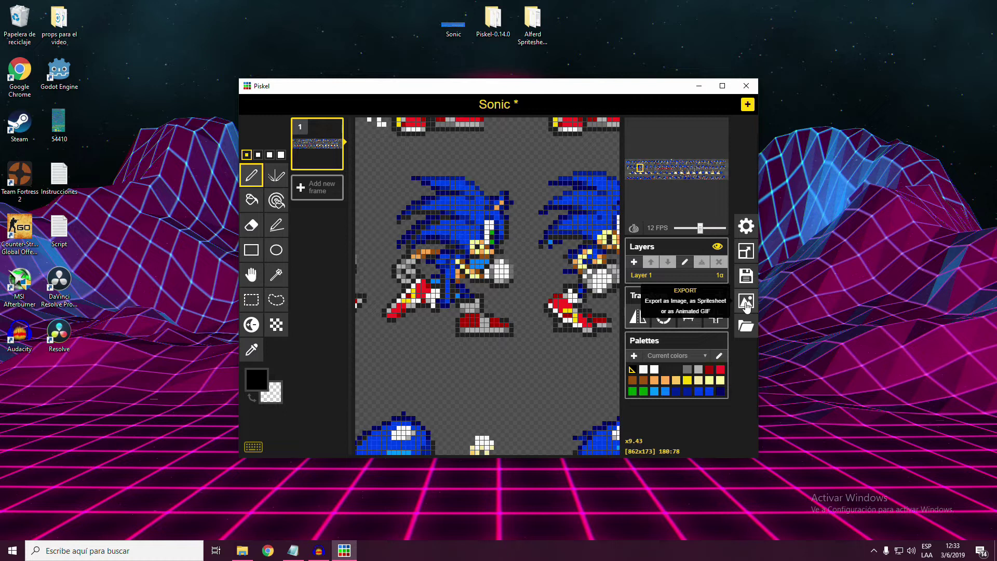
# - Export the transparent sheet as PNG Sonic (1) on the desktop and quit Piskel without saving
pyautogui.click(746, 306)
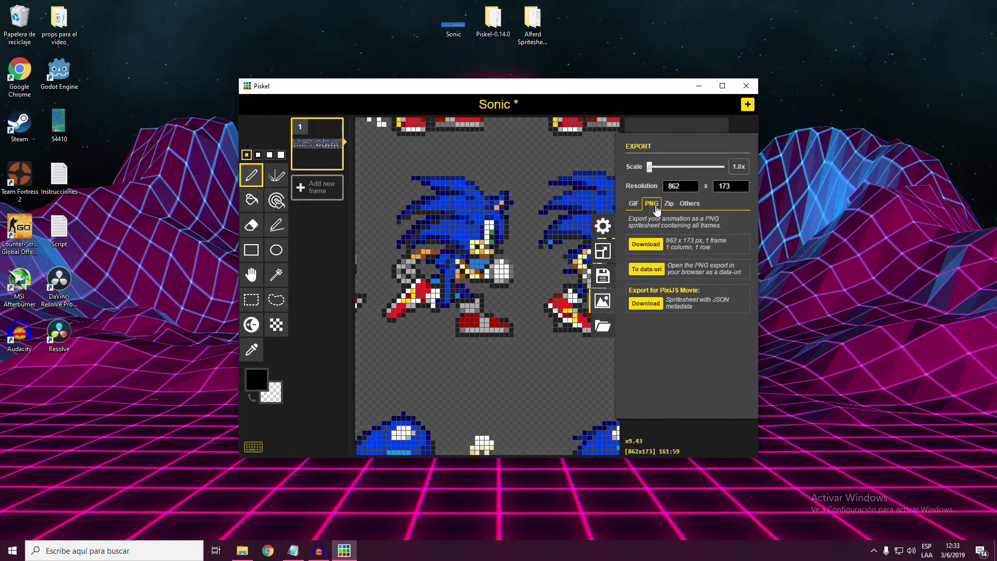
pyautogui.click(652, 248)
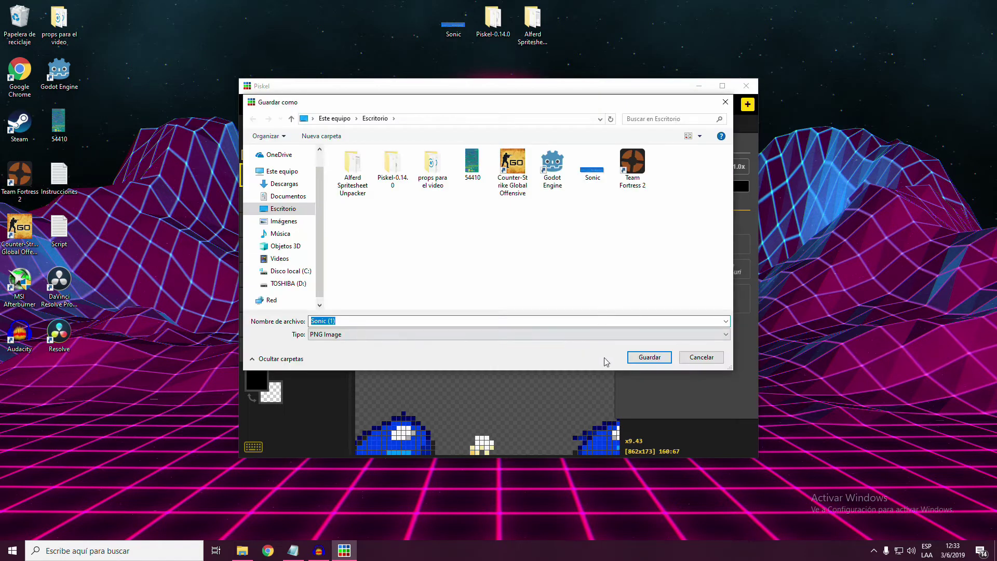
pyautogui.click(650, 358)
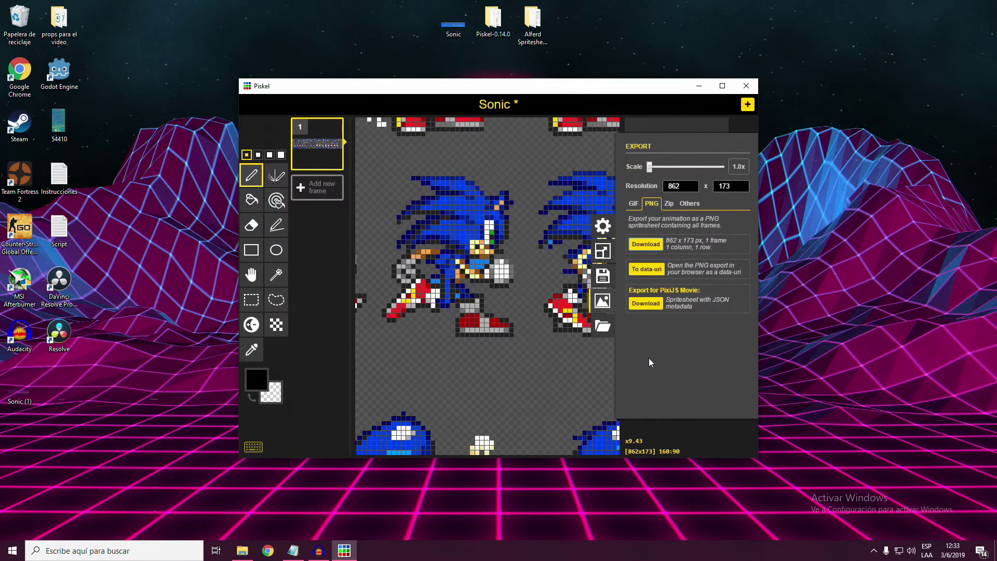
pyautogui.moveTo(20, 394); pyautogui.dragTo(384, 90)
pyautogui.moveTo(399, 42); pyautogui.dragTo(399, 43)
pyautogui.click(746, 87)
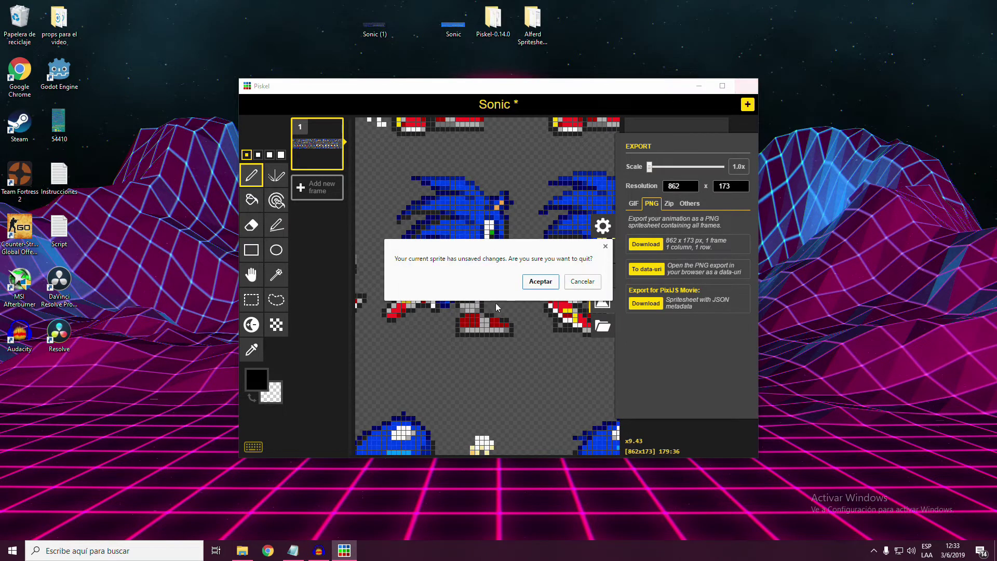
pyautogui.click(538, 284)
# - Launch Alferd Spritesheet Unpacker from its folder and close the folder window
pyautogui.doubleClick(533, 21)
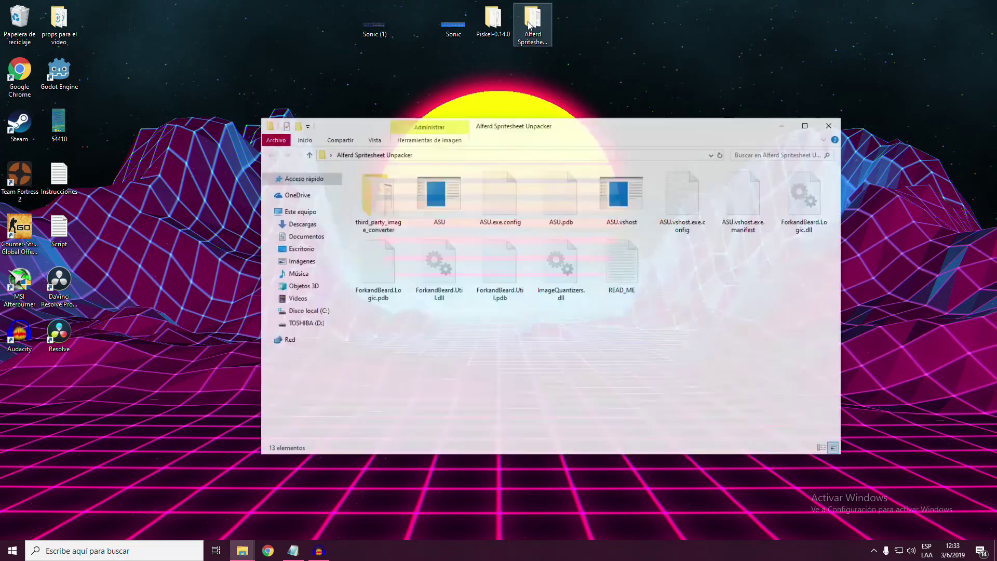
pyautogui.click(444, 204)
pyautogui.doubleClick(445, 203)
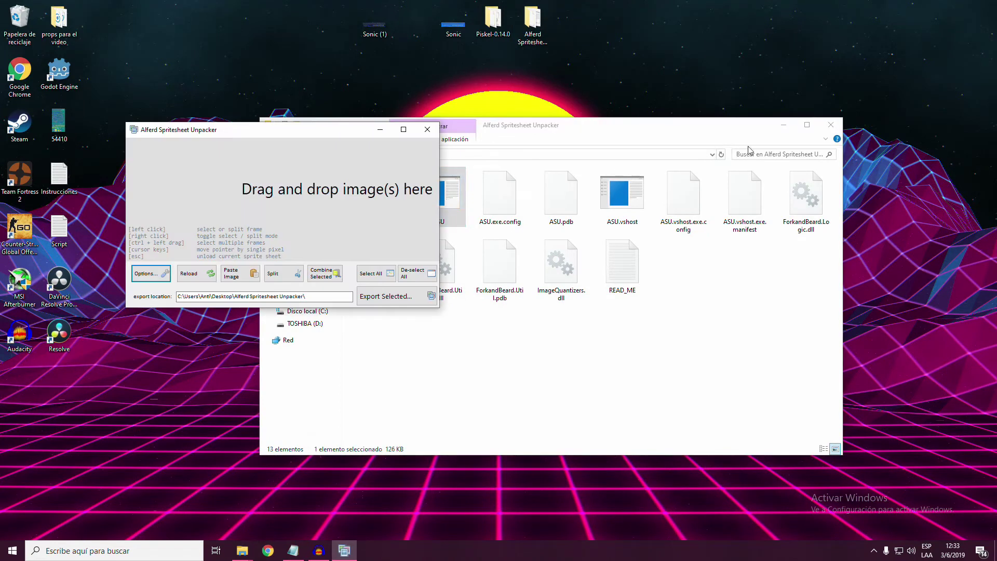
pyautogui.click(830, 127)
pyautogui.moveTo(285, 134); pyautogui.dragTo(501, 133)
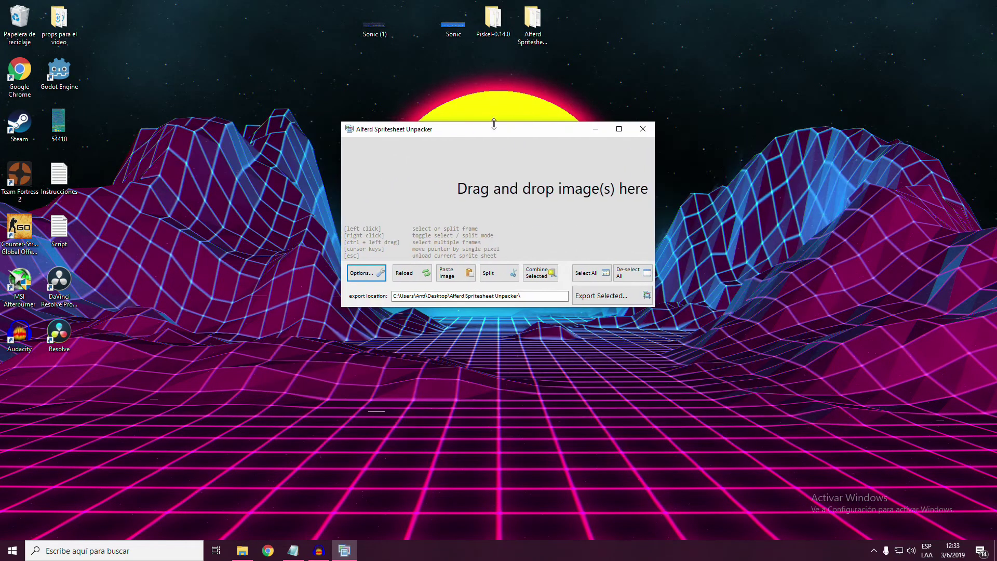
# - Load Sonic (1) into the unpacker, detecting 115 frames, and inspect them maximized
pyautogui.moveTo(378, 33); pyautogui.dragTo(571, 156)
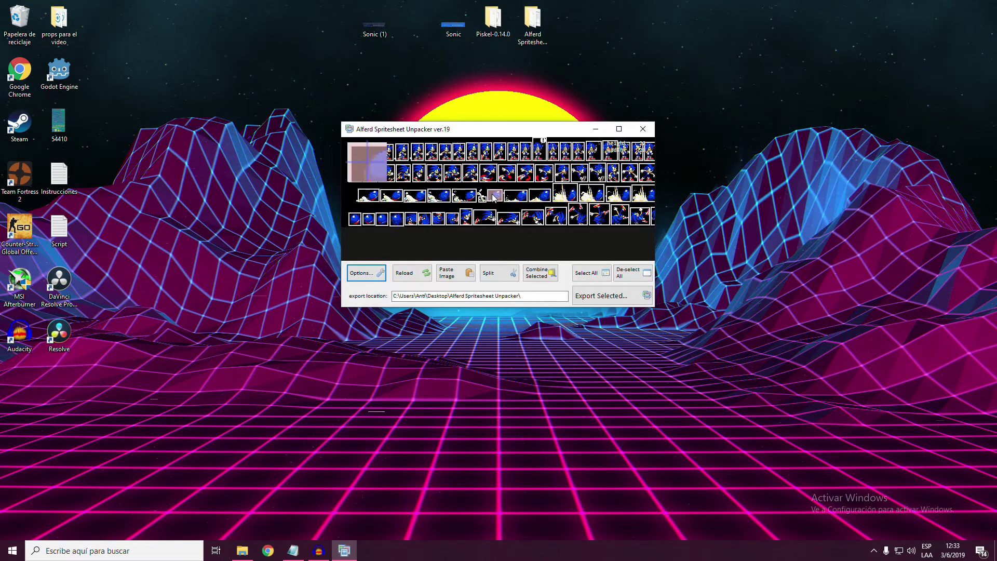
pyautogui.click(619, 129)
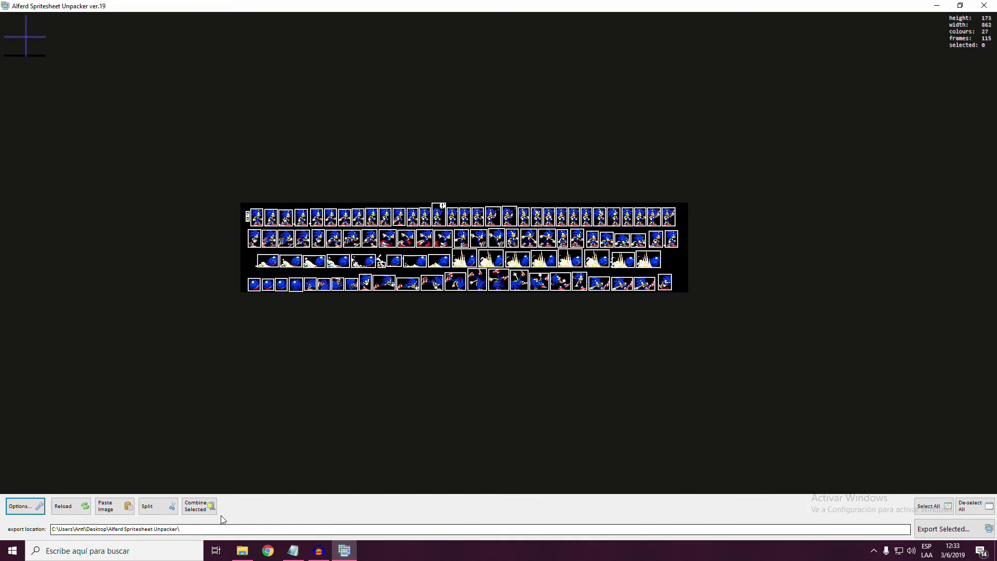
pyautogui.click(360, 557)
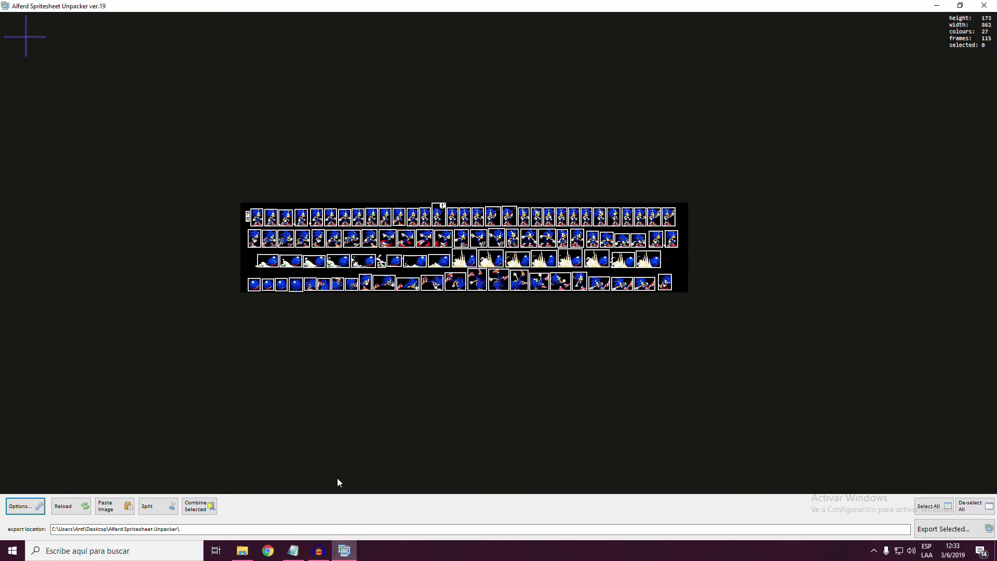
# - Create a Sprites folder on the desktop and set it as the export location
pyautogui.click(961, 6)
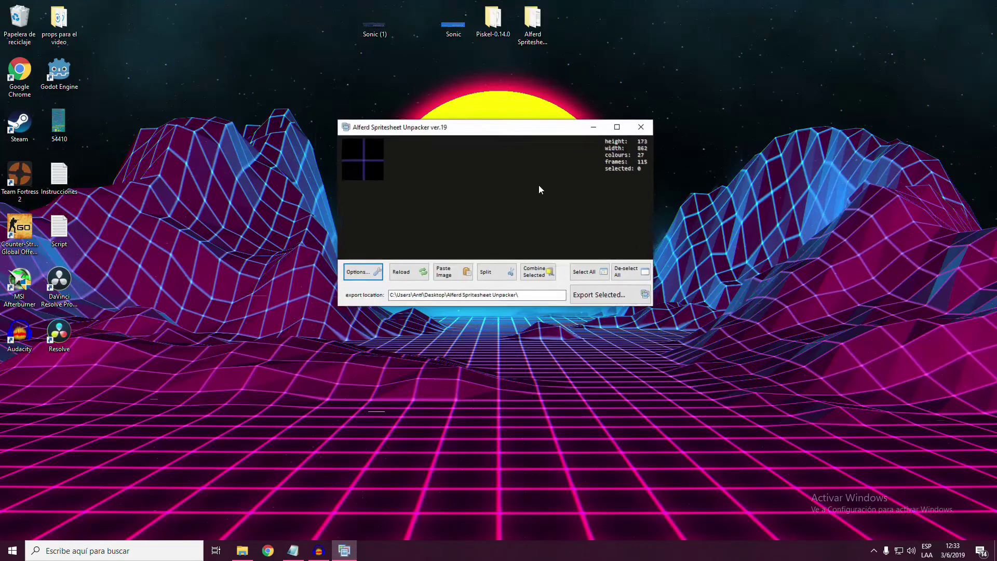
pyautogui.rightClick(128, 341)
pyautogui.moveTo(226, 444)
pyautogui.click(279, 441)
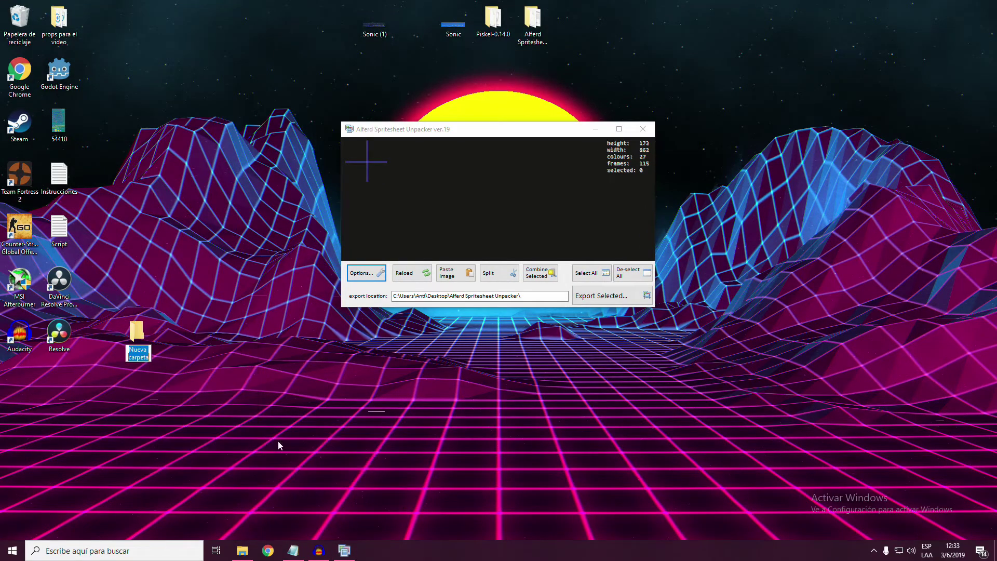
pyautogui.doubleClick(130, 342)
pyautogui.click(414, 169)
pyautogui.click(842, 137)
pyautogui.press('super+Up')
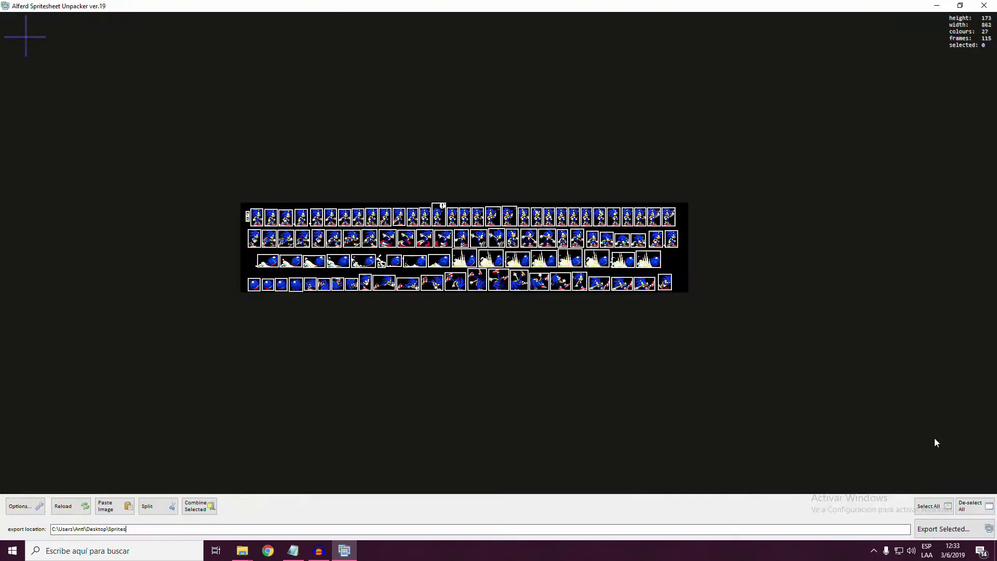
# - Clear the frame selection and select only the first seven top-row frames
pyautogui.click(936, 504)
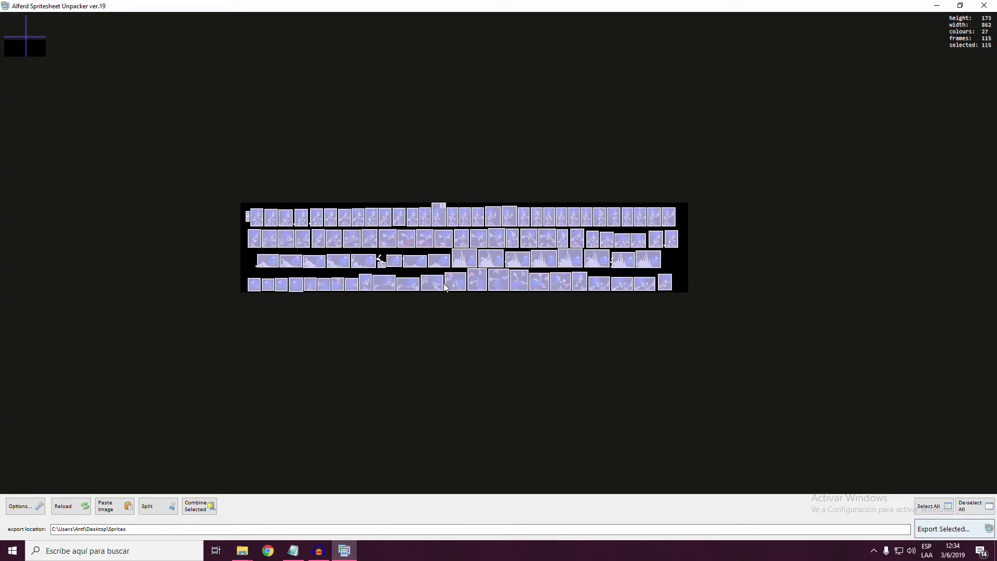
pyautogui.click(197, 229)
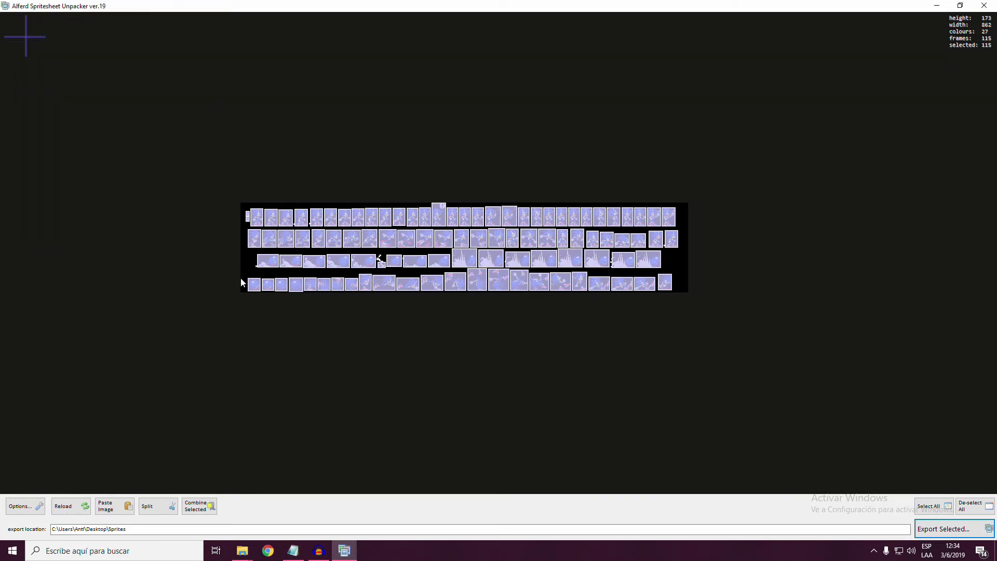
pyautogui.click(974, 506)
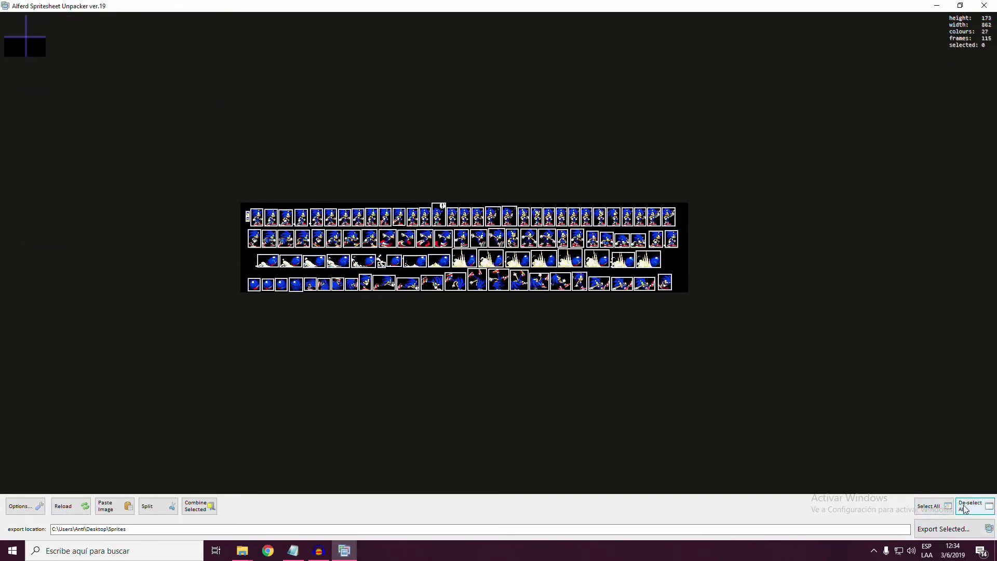
pyautogui.moveTo(254, 214); pyautogui.dragTo(302, 216)
pyautogui.moveTo(381, 281); pyautogui.dragTo(351, 216)
# - Export the seven selected frames and paste the Sprites folder into D:\ProyectosGodot
pyautogui.click(966, 530)
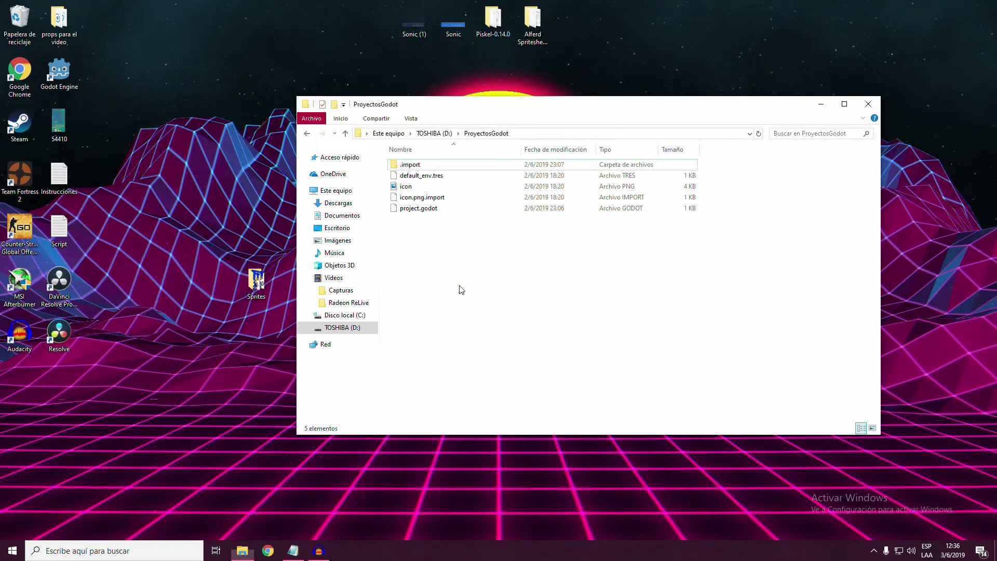
pyautogui.hotkey('ctrl', 'v')
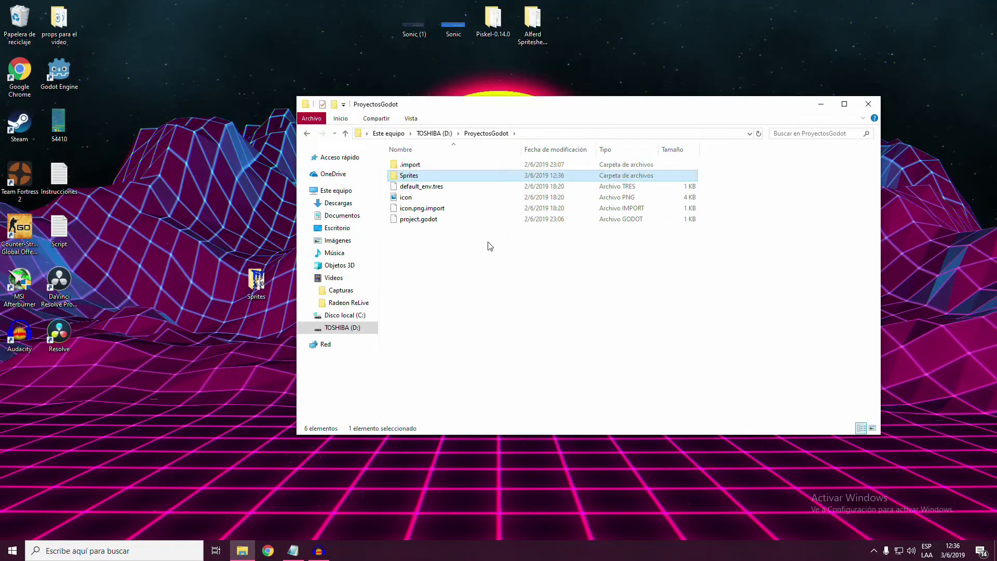
pyautogui.click(867, 106)
pyautogui.doubleClick(67, 83)
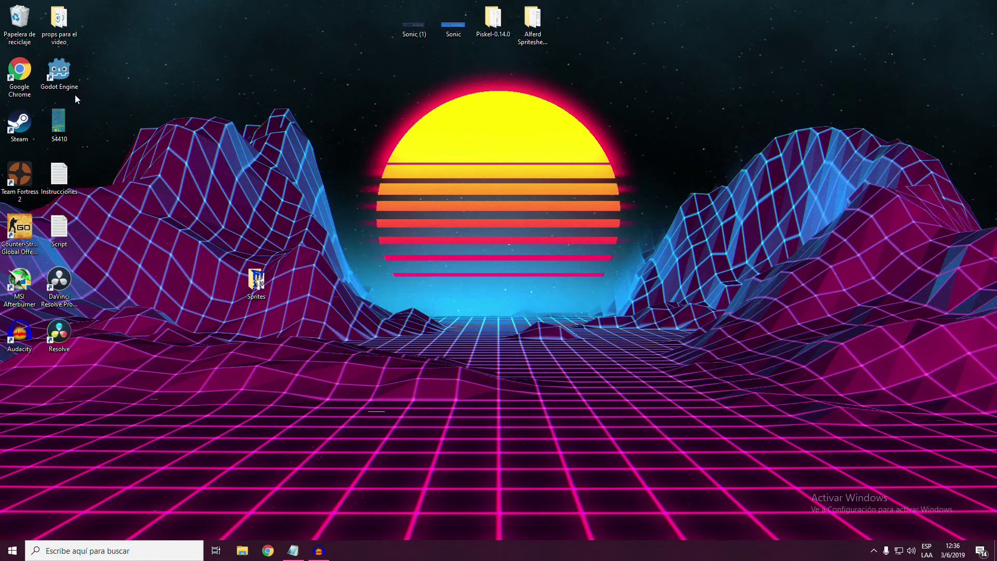
# - Open the VideoProject project in Godot and expand its Sprites folder
pyautogui.doubleClick(74, 89)
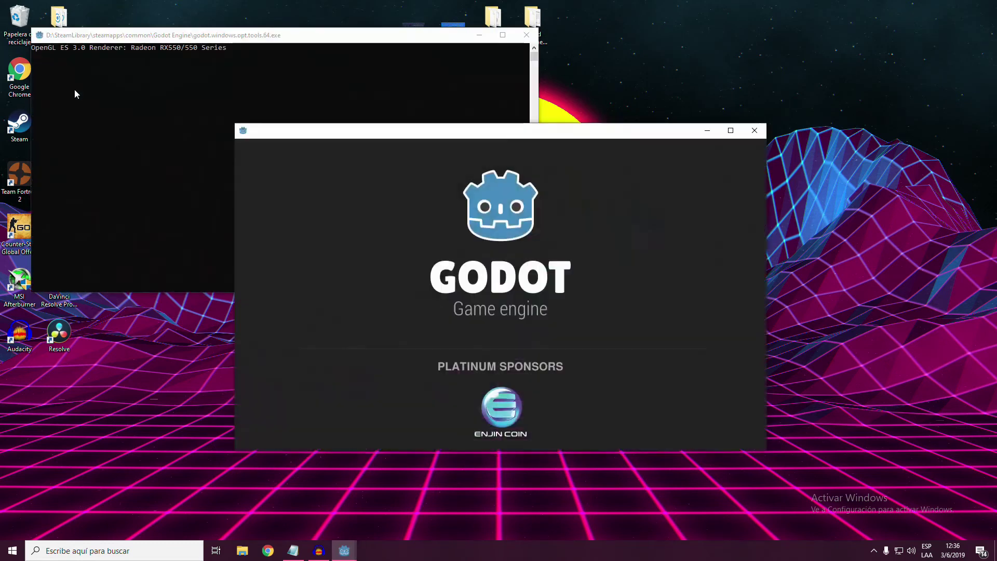
pyautogui.doubleClick(363, 217)
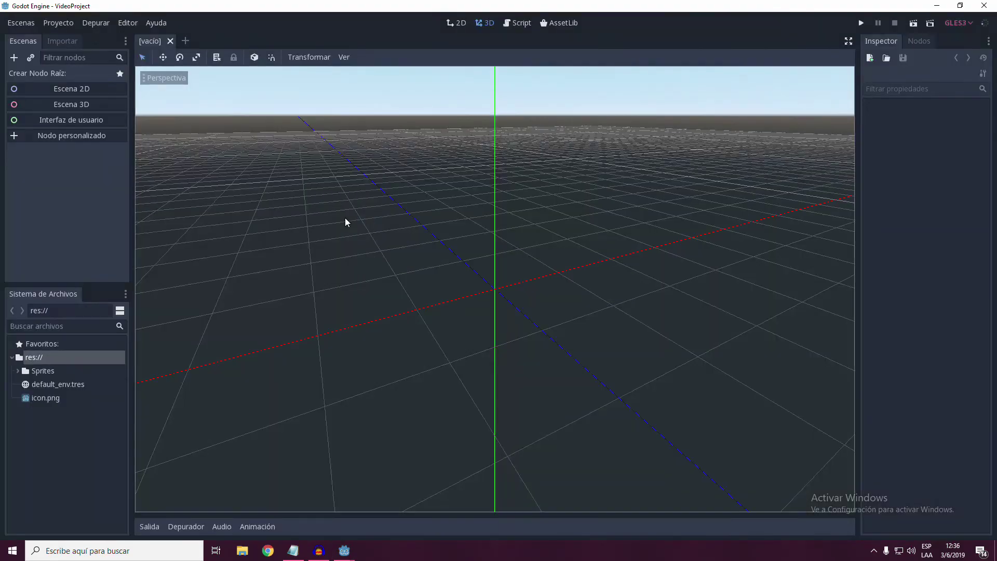
pyautogui.click(44, 372)
pyautogui.doubleClick(44, 372)
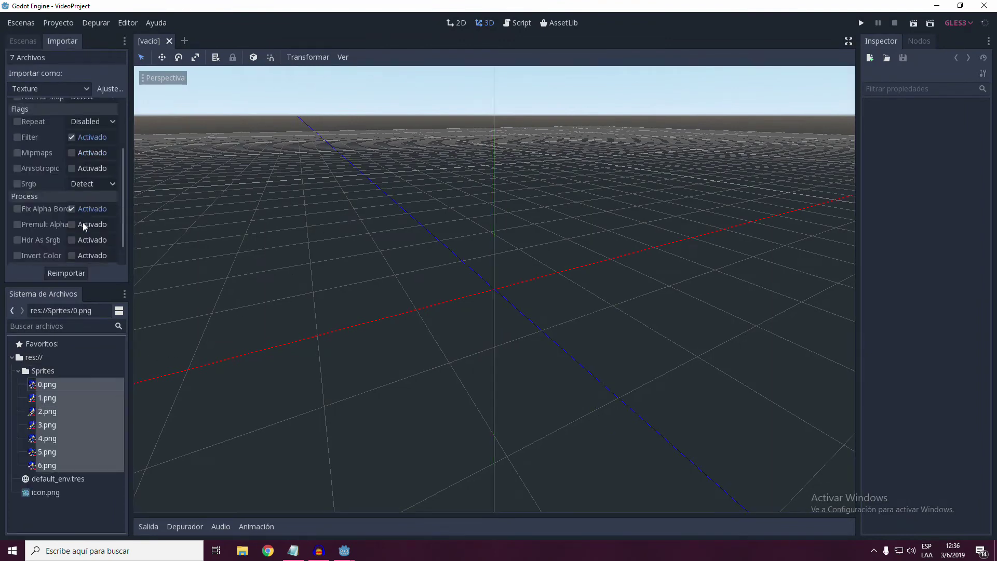
pyautogui.click(23, 41)
# - Create an AnimatedSprite root node and add frames 0.png–6.png to its default animation
pyautogui.click(14, 57)
pyautogui.write('animatedsprite')
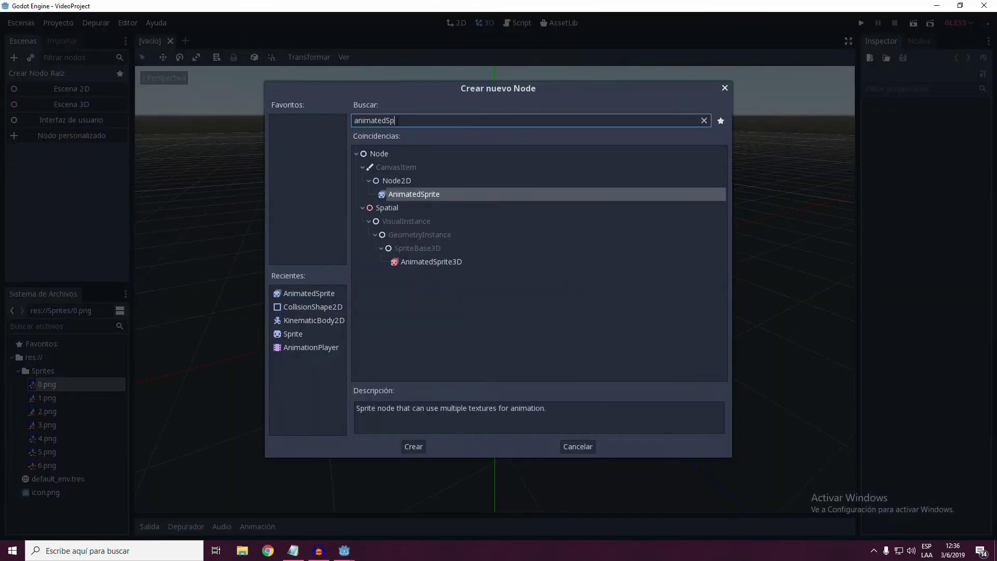
pyautogui.press('Return')
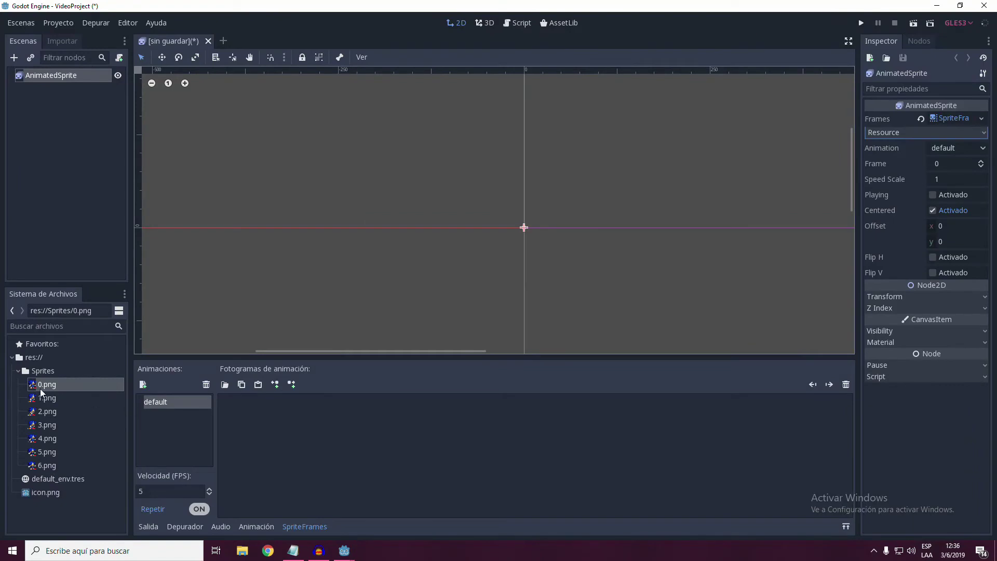
pyautogui.keyDown('shift'); pyautogui.click(51, 467); pyautogui.keyUp('shift')
pyautogui.moveTo(52, 468); pyautogui.dragTo(270, 460)
# - Set the animation speed to 12 FPS and turn on Playing
pyautogui.scroll(5, 563, 275)
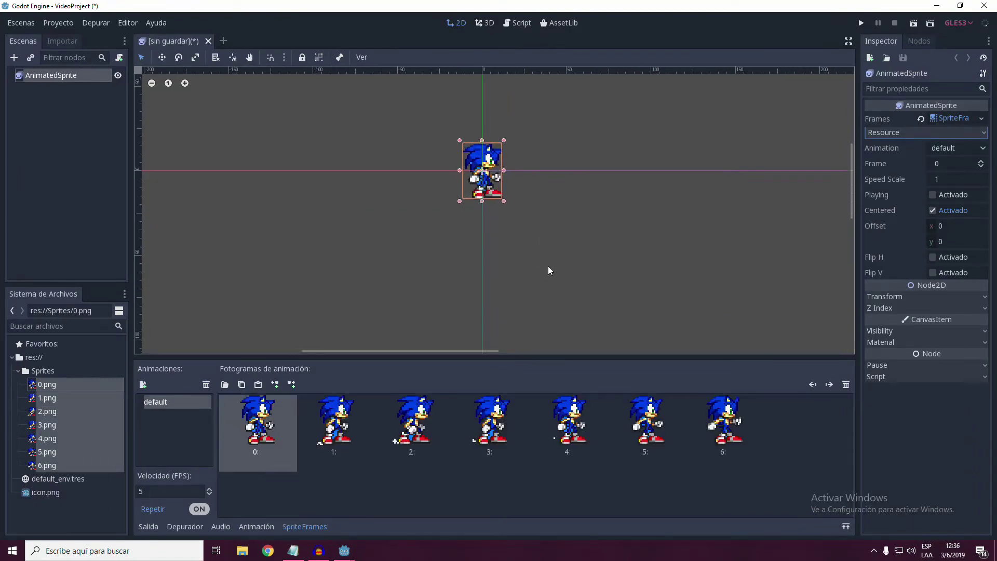
pyautogui.click(170, 492)
pyautogui.write('12')
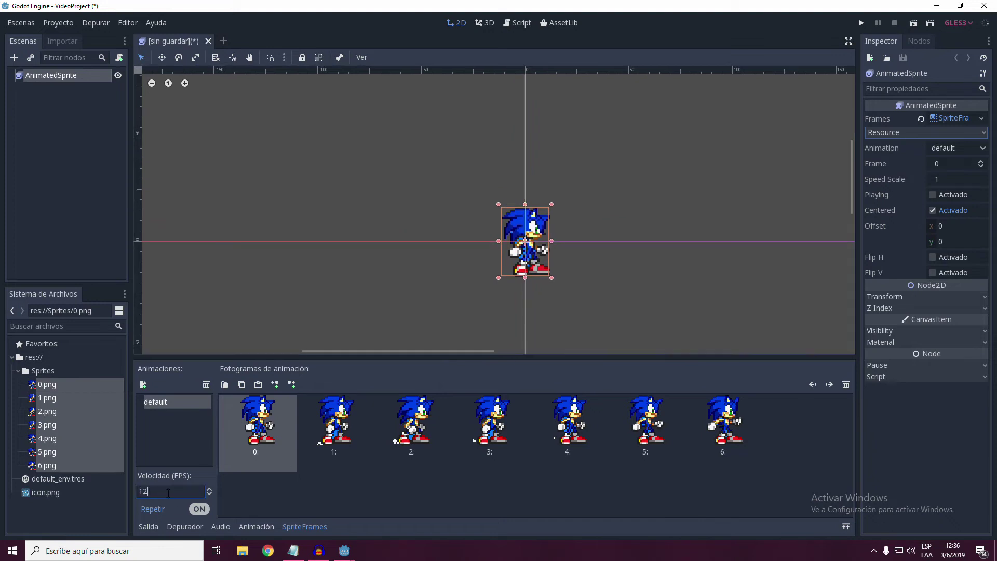
pyautogui.click(935, 198)
pyautogui.click(700, 280)
pyautogui.scroll(2, 672, 271)
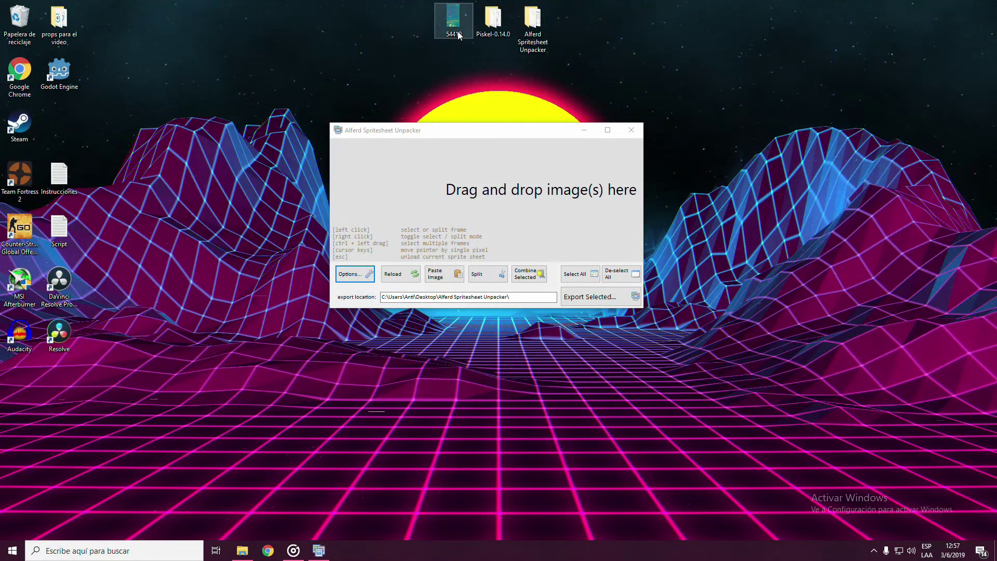
# - Load the 54410 Sonic sheet into the maximized unpacker, which detects 72 frames
pyautogui.moveTo(458, 34); pyautogui.dragTo(463, 218)
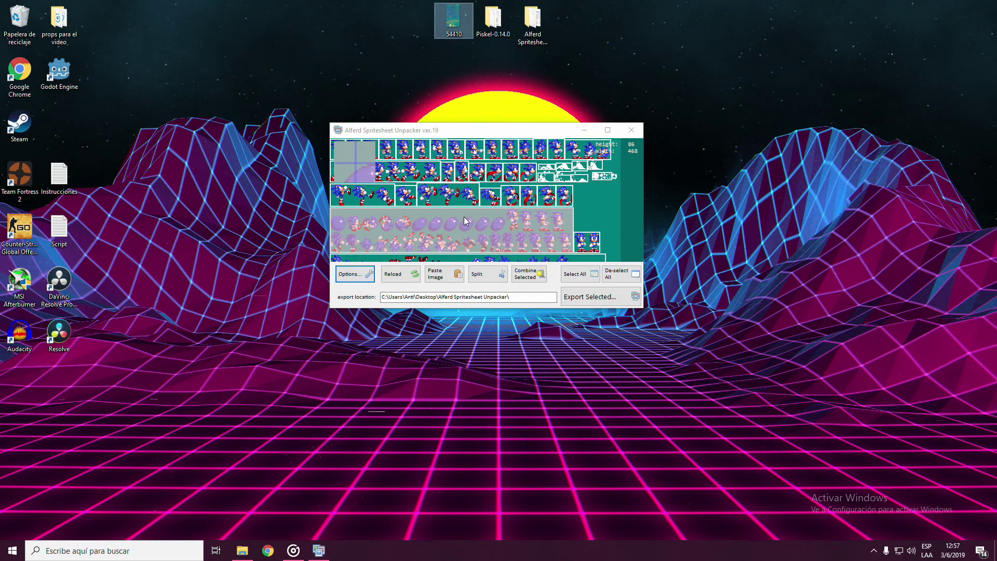
pyautogui.click(609, 130)
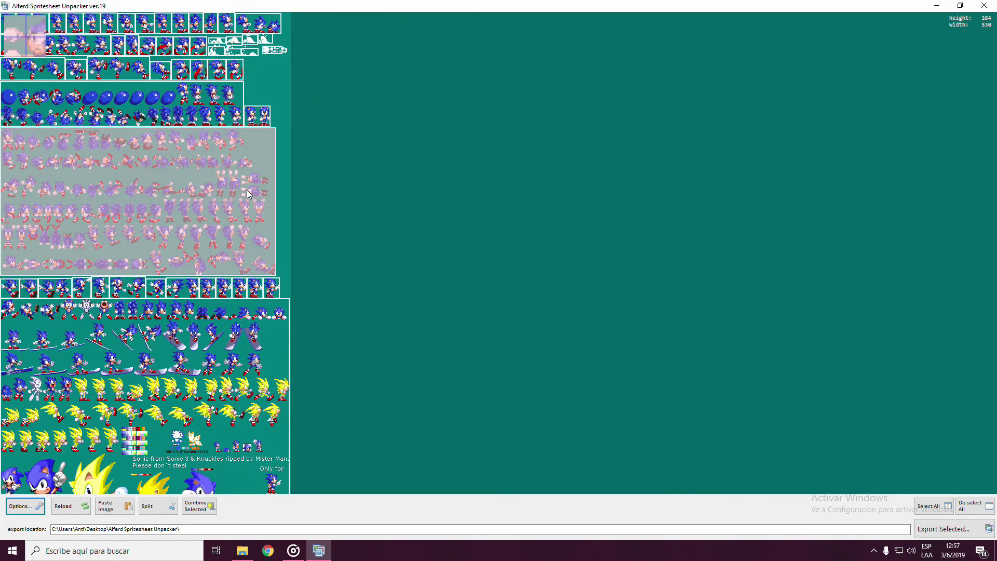
pyautogui.scroll(-1, 386, 342)
pyautogui.moveTo(386, 341); pyautogui.dragTo(472, 360)
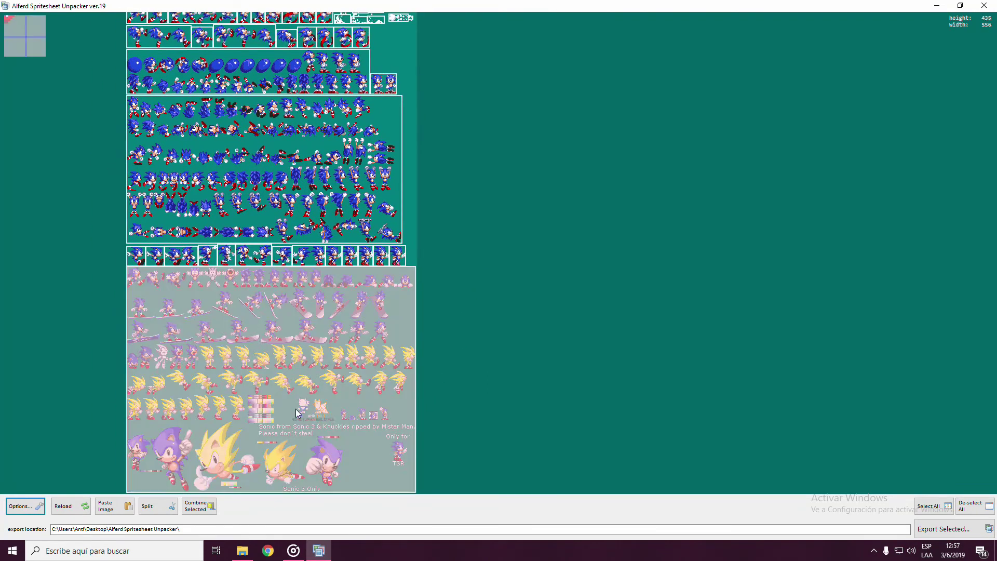
# - Lower the distance between frames from 3 to 1, re-splitting the 54410 sheet into 326 frames
pyautogui.click(24, 506)
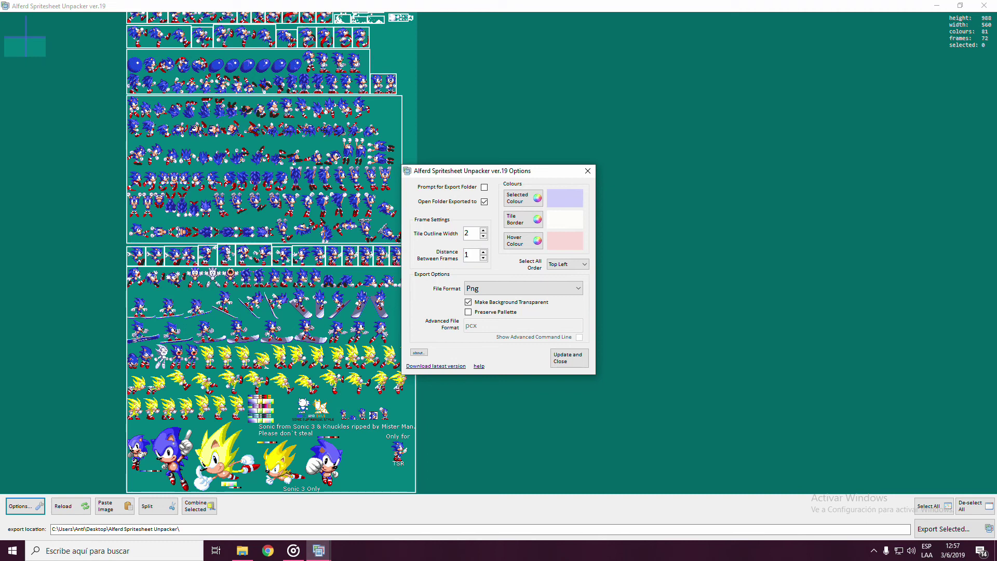
pyautogui.click(567, 357)
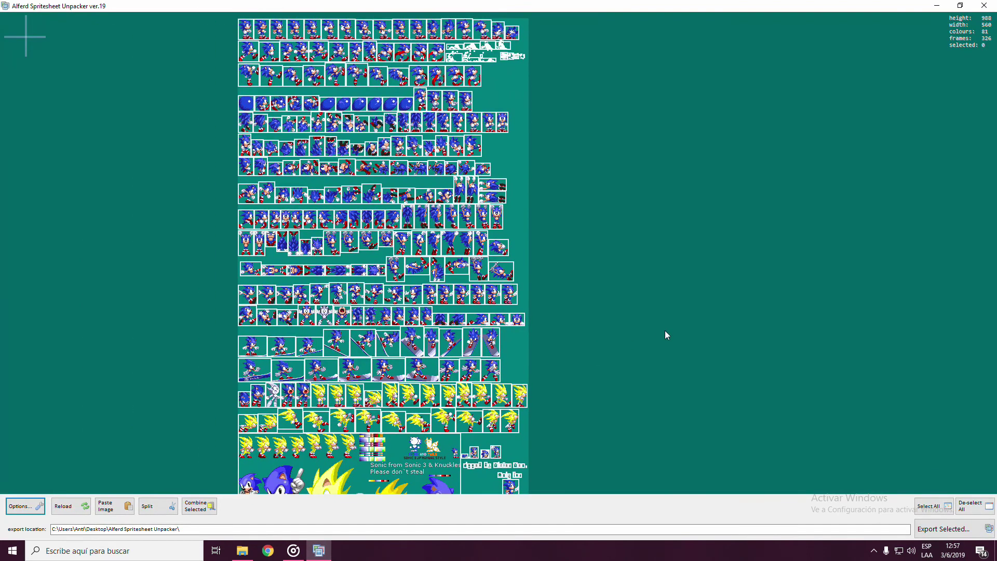
pyautogui.moveTo(665, 330); pyautogui.dragTo(700, 375)
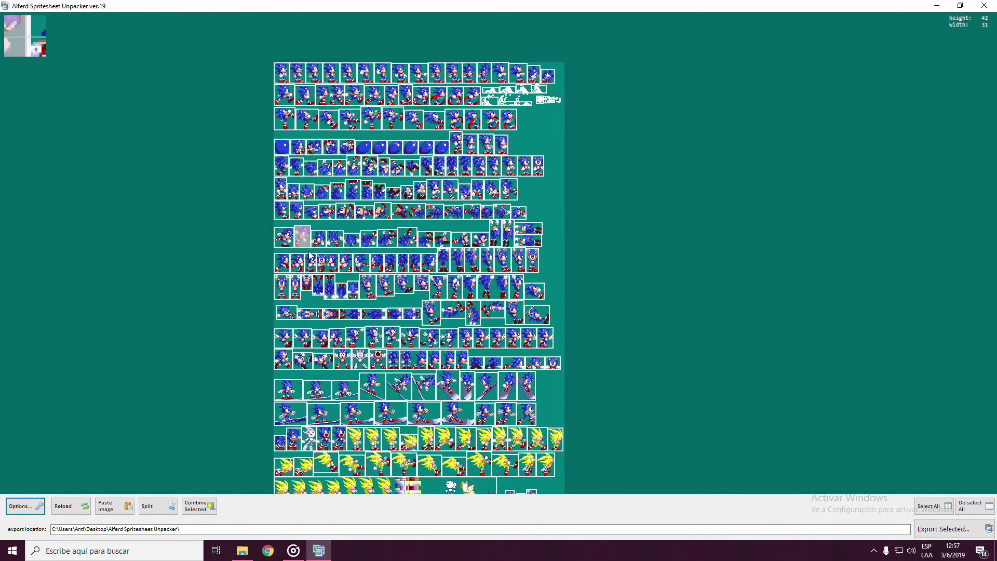
pyautogui.moveTo(604, 429); pyautogui.dragTo(679, 379)
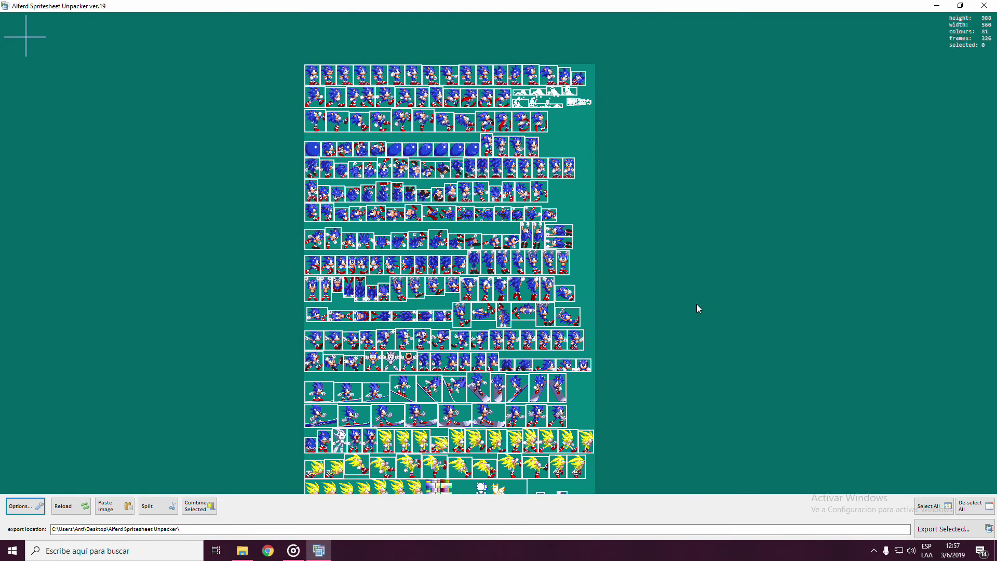